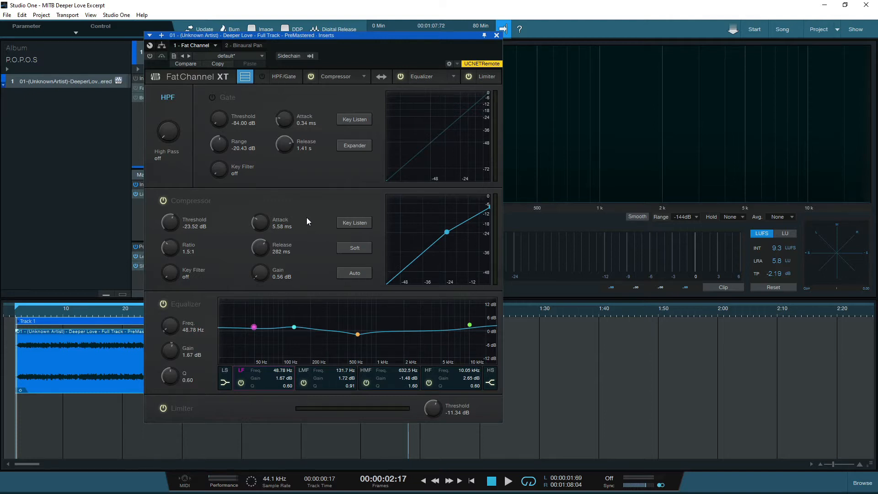
# Swap the Fat Channel XT processing order so the Equalizer runs before the Compressor.
pyautogui.click(382, 77)
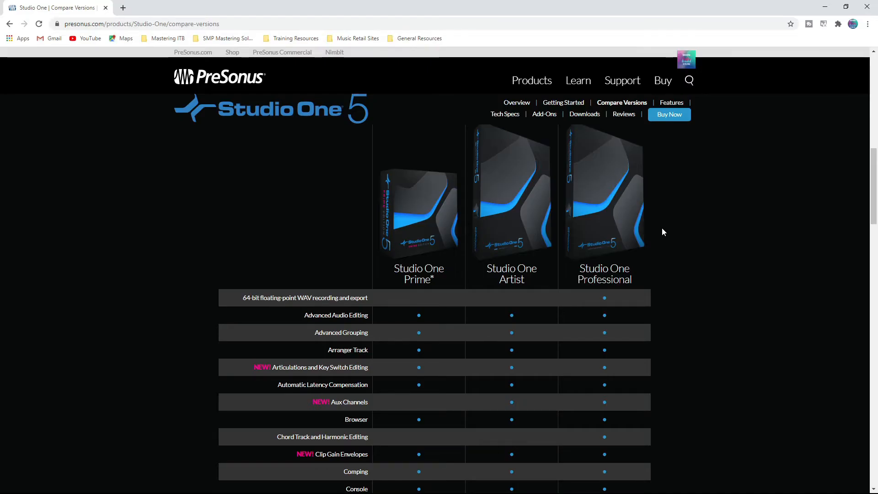
pyautogui.scroll(-15, 662, 231)
pyautogui.scroll(-8, 666, 235)
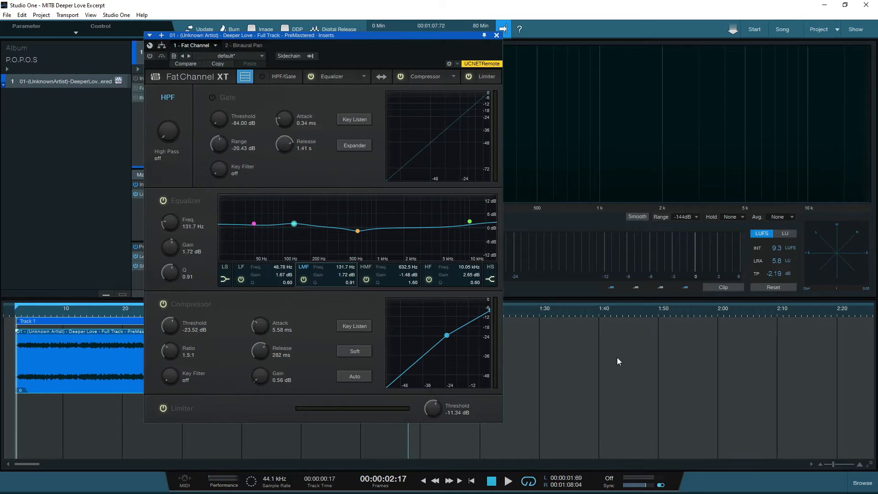
# Power on the Fat Channel XT and browse its Equalizer and Compressor model lists.
pyautogui.click(149, 56)
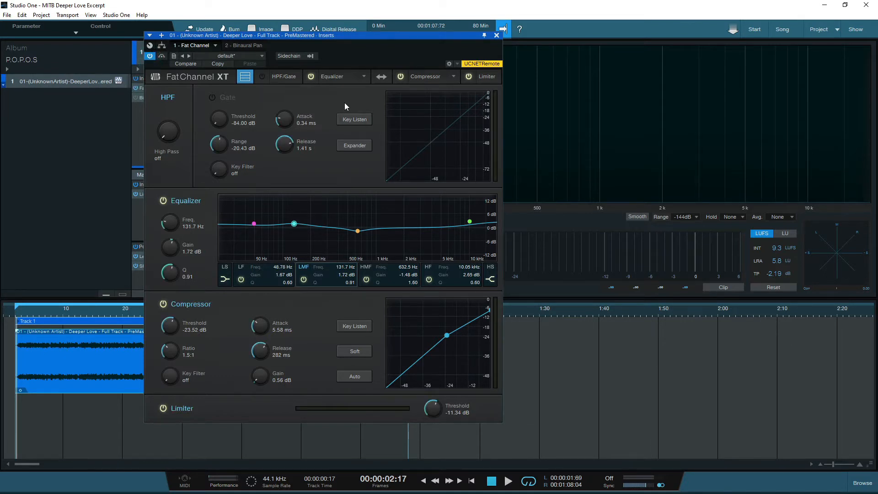
pyautogui.click(363, 76)
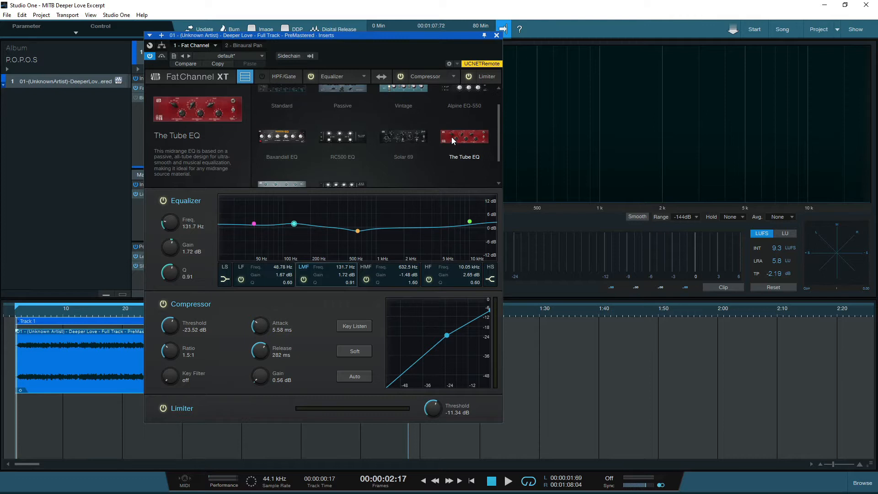
pyautogui.click(458, 74)
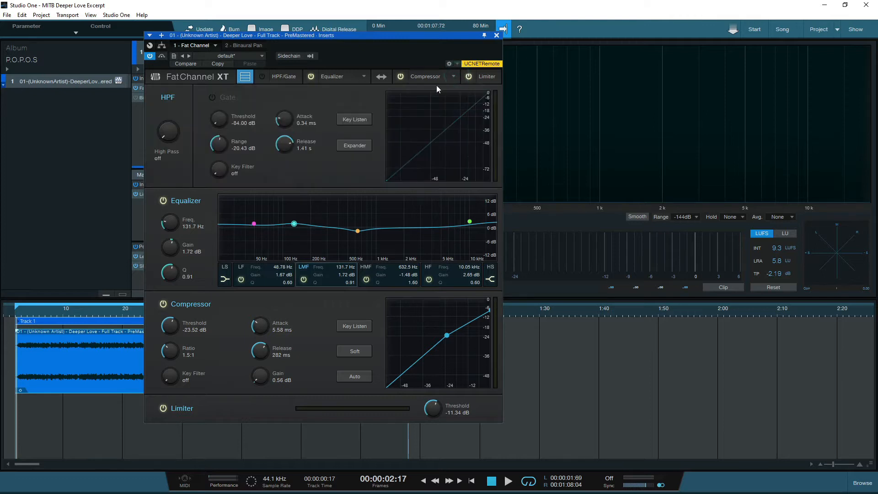
pyautogui.click(452, 75)
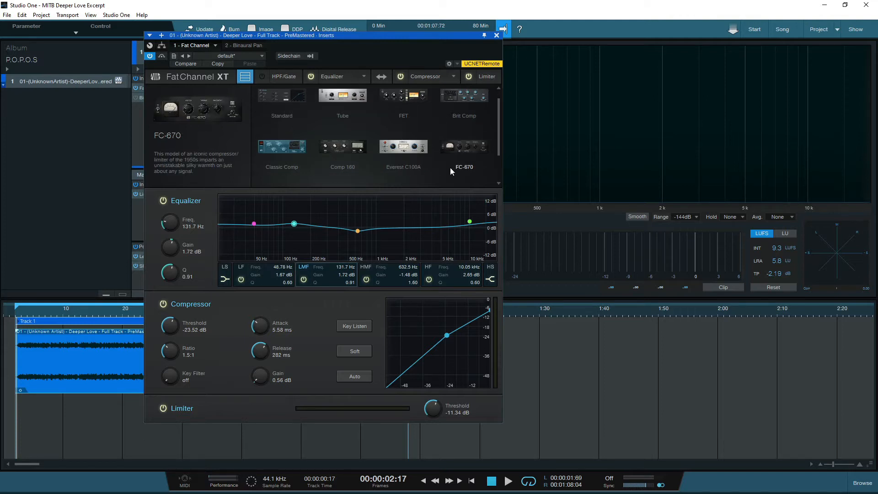
pyautogui.scroll(-1, 448, 168)
pyautogui.scroll(-2, 446, 169)
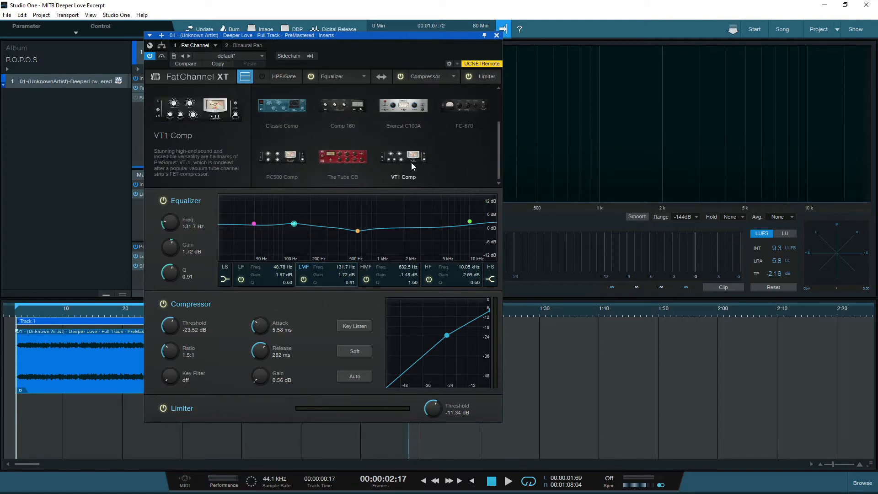
pyautogui.scroll(3, 432, 162)
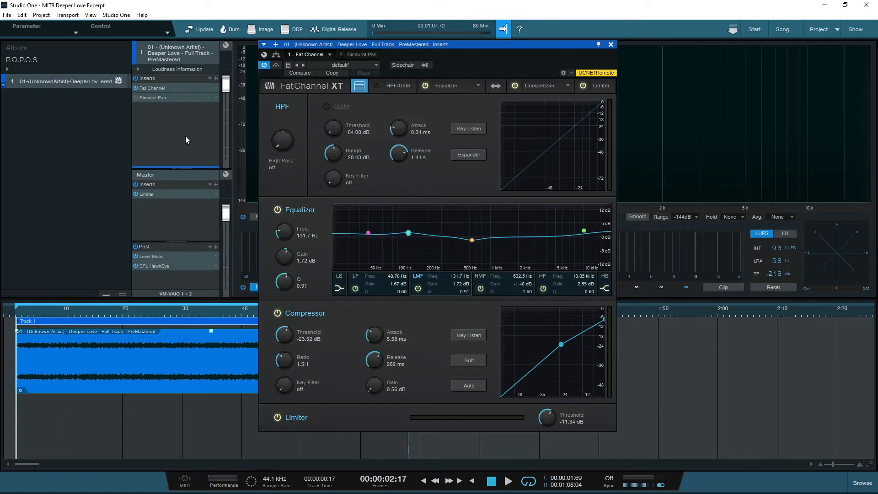
# Check the master Limiter² settings, then start playback from near the song's start.
pyautogui.click(172, 196)
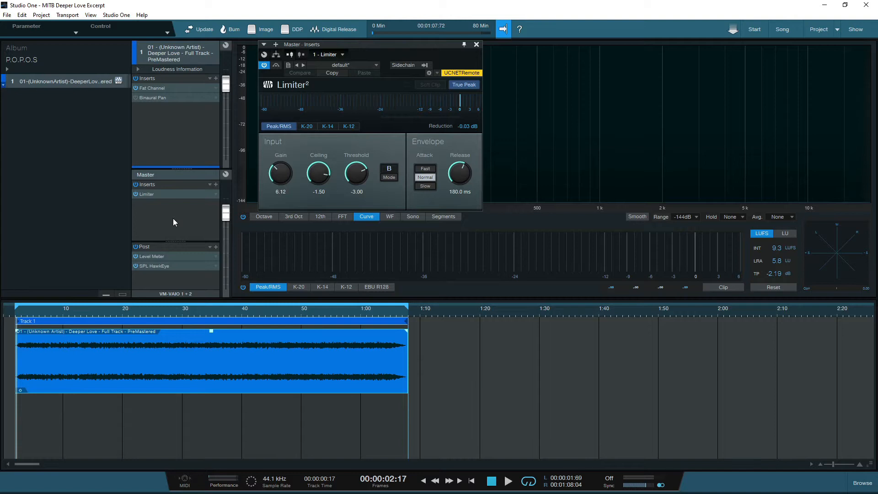
pyautogui.click(476, 44)
pyautogui.click(39, 313)
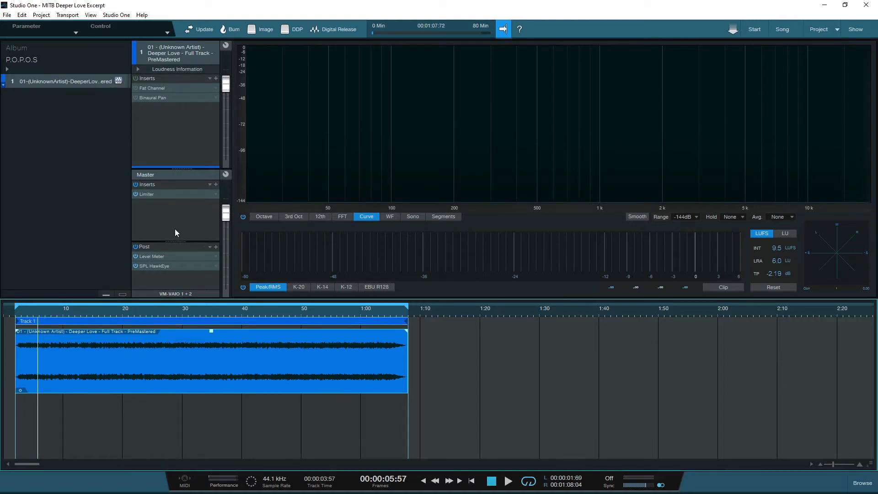
pyautogui.press('space')
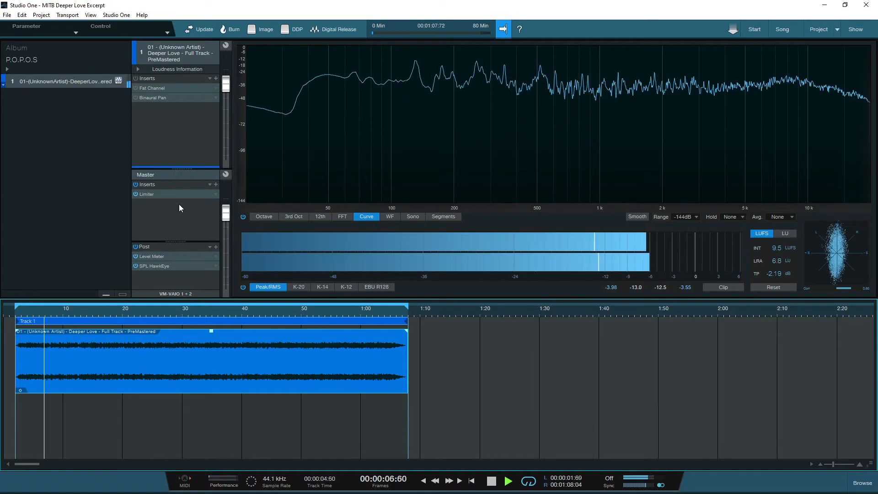
# Watch the master Level Meter and Limiter² during playback, then close both windows.
pyautogui.click(178, 256)
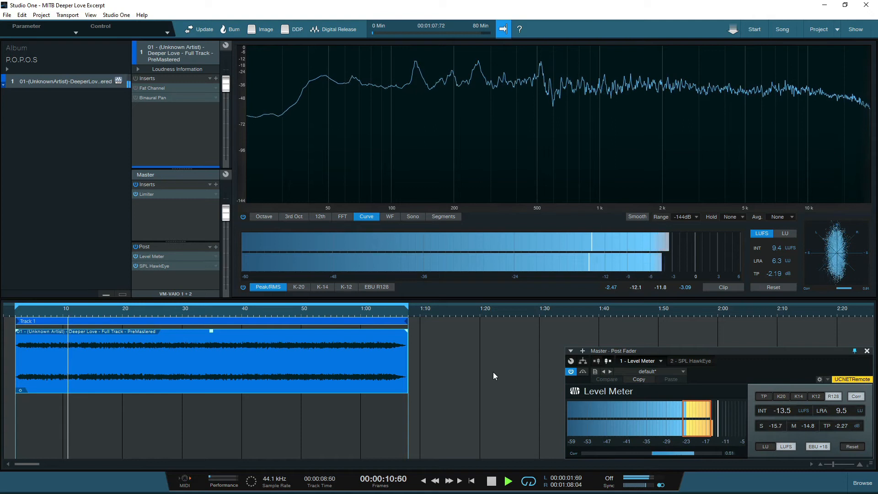
pyautogui.click(179, 194)
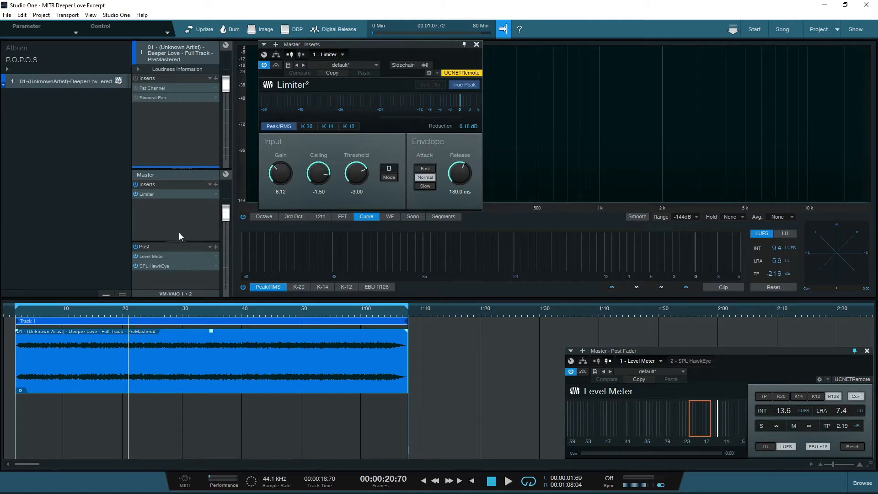
pyautogui.click(476, 44)
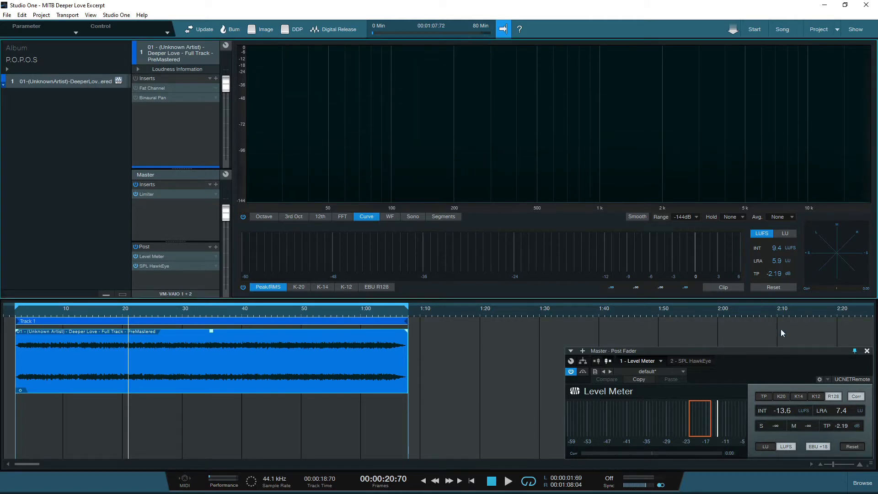
pyautogui.click(867, 351)
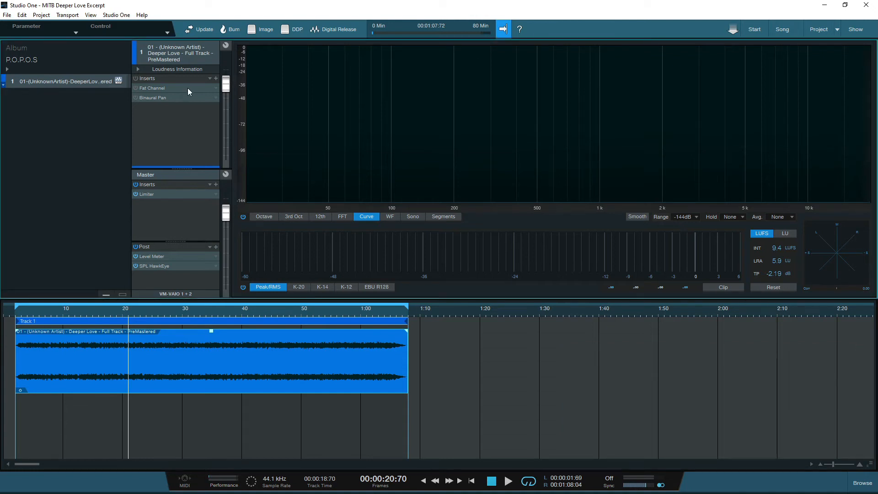
# Reopen the editor of the track's Fat Channel XT insert.
pyautogui.doubleClick(162, 89)
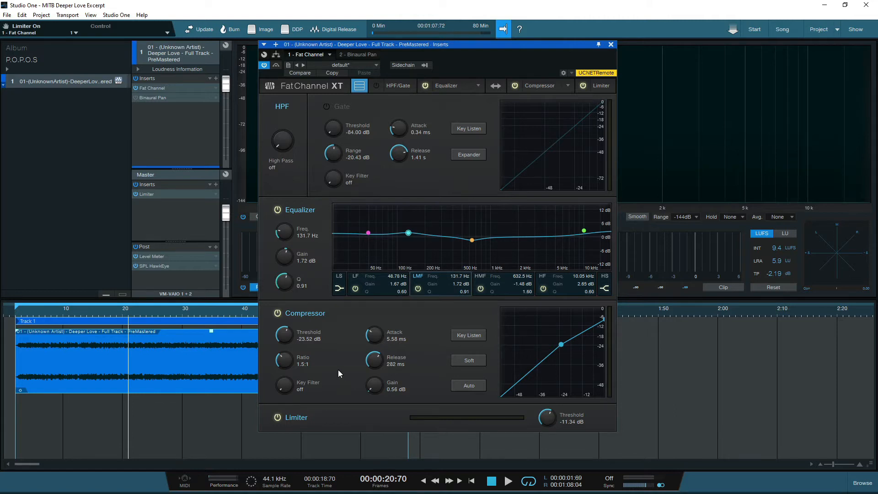
# Bypass the Equalizer and Limiter, select the HMF band, and place the Compressor before the Equalizer.
pyautogui.click(278, 210)
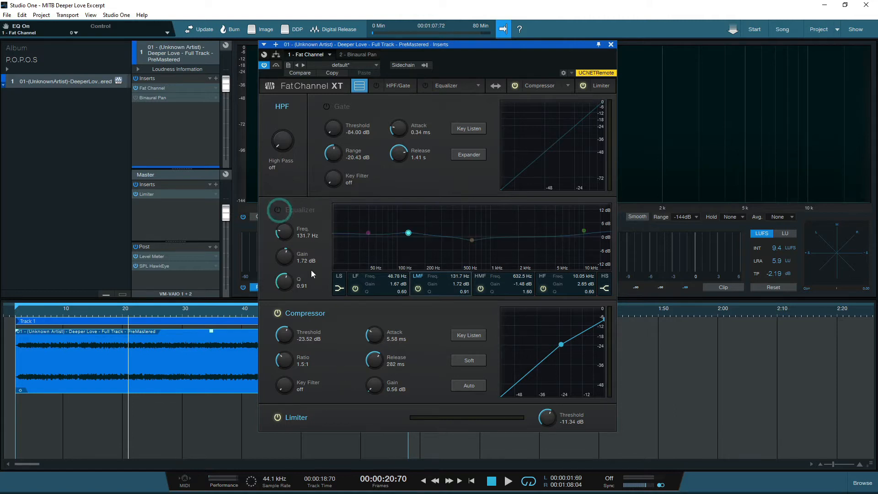
pyautogui.click(277, 417)
pyautogui.click(481, 277)
pyautogui.click(494, 86)
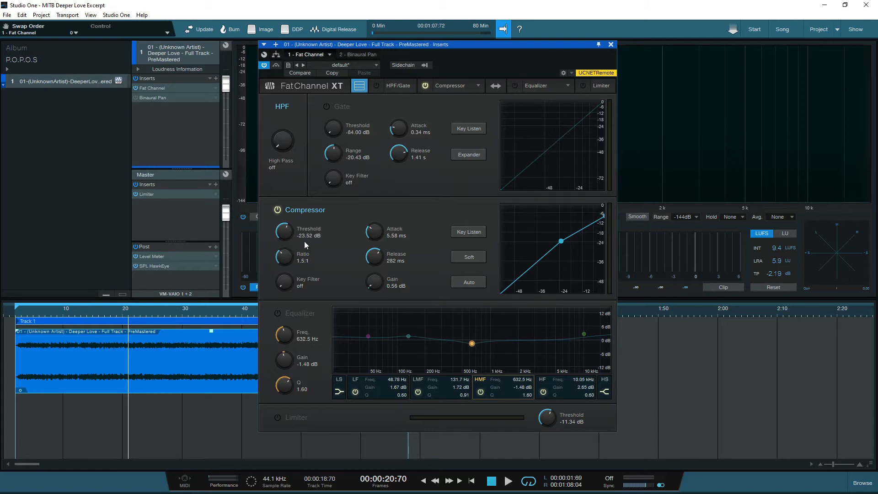
pyautogui.click(278, 210)
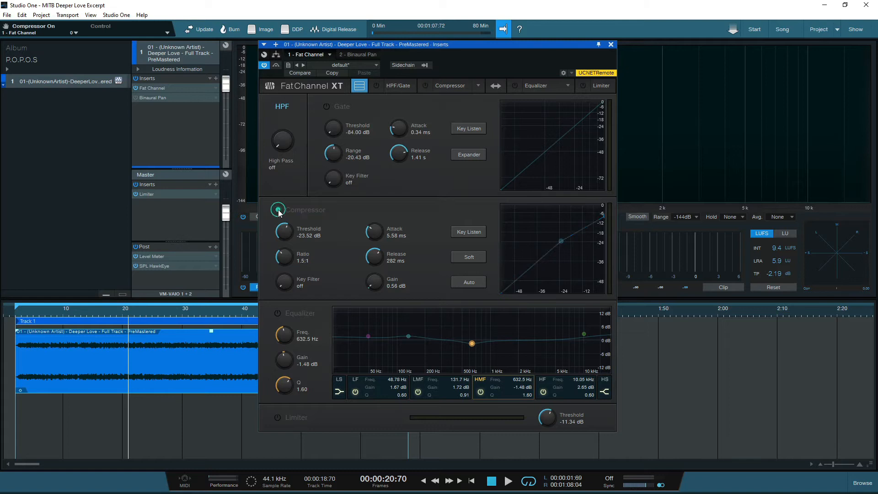
pyautogui.click(35, 310)
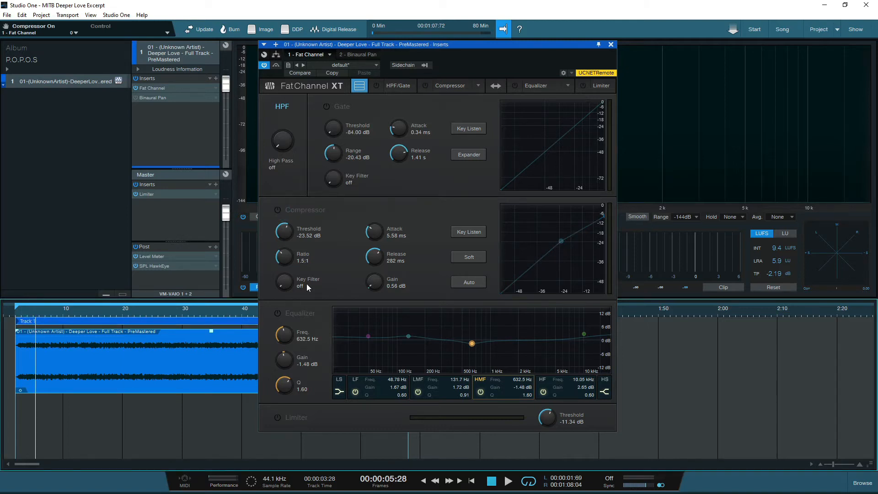
pyautogui.press('space')
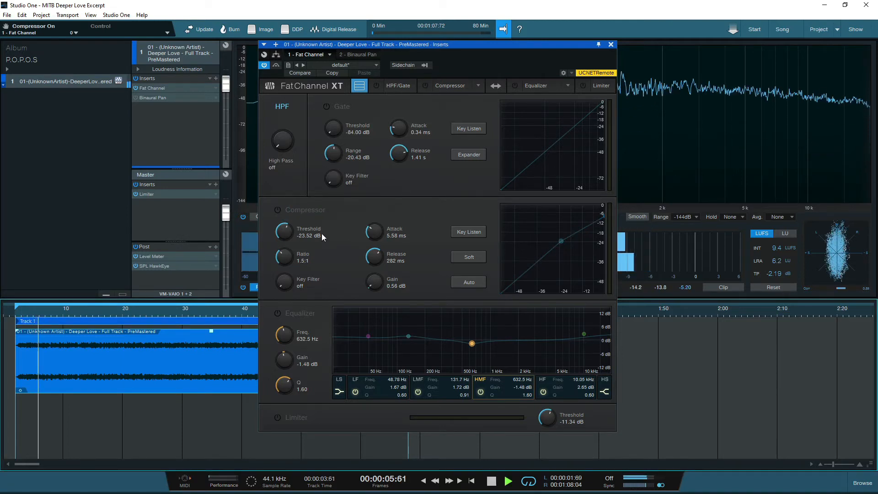
pyautogui.click(278, 210)
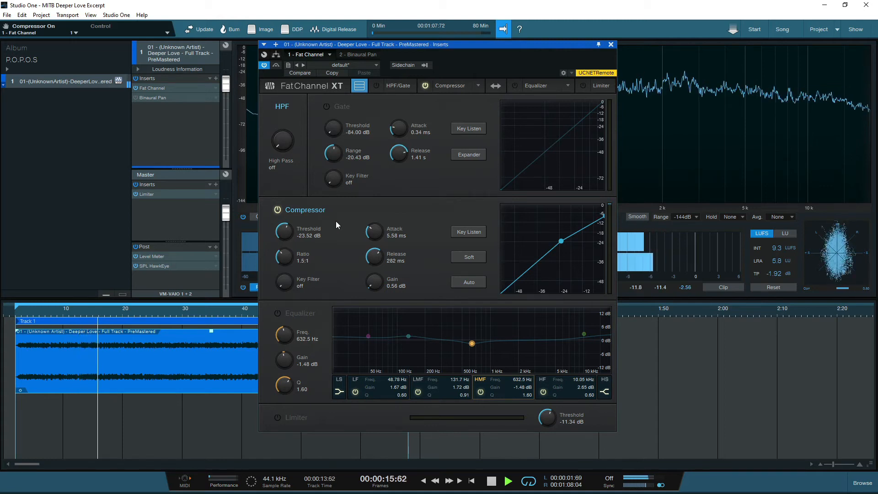
pyautogui.click(278, 210)
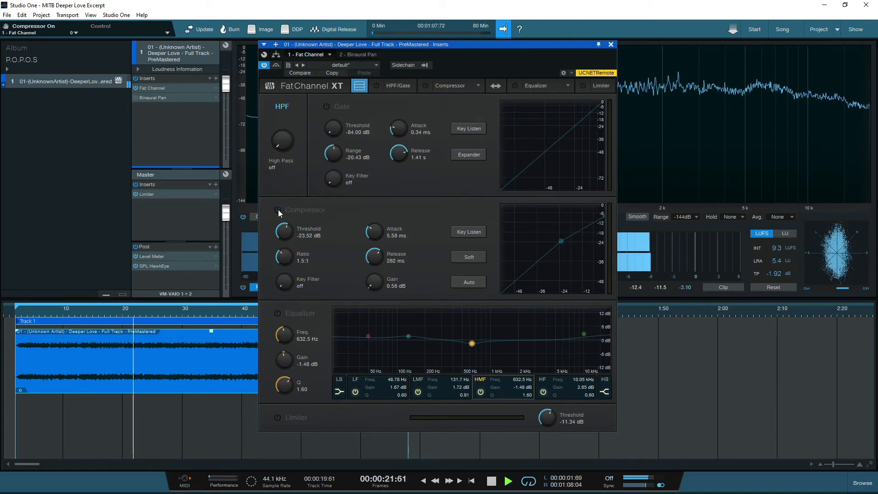
pyautogui.click(278, 210)
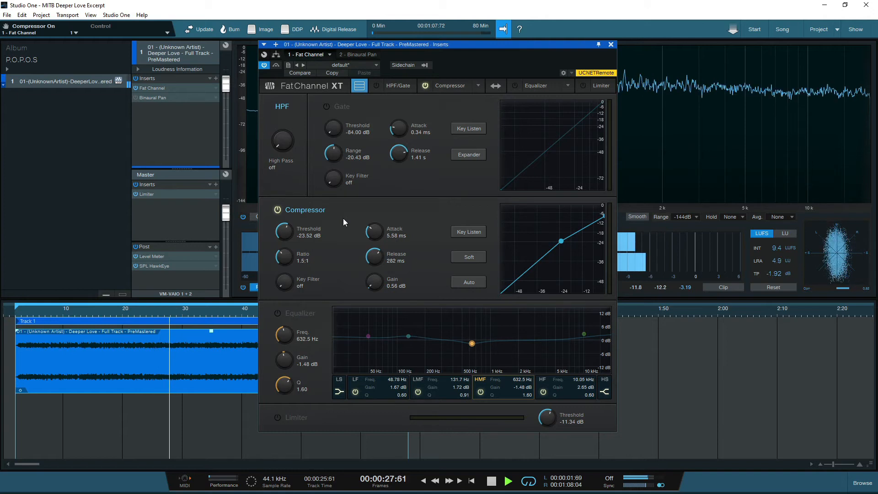
pyautogui.press('space')
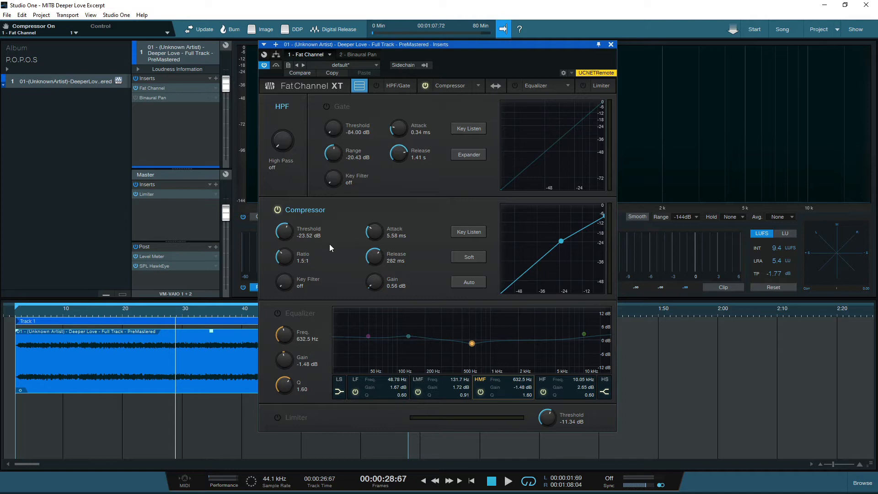
pyautogui.click(277, 313)
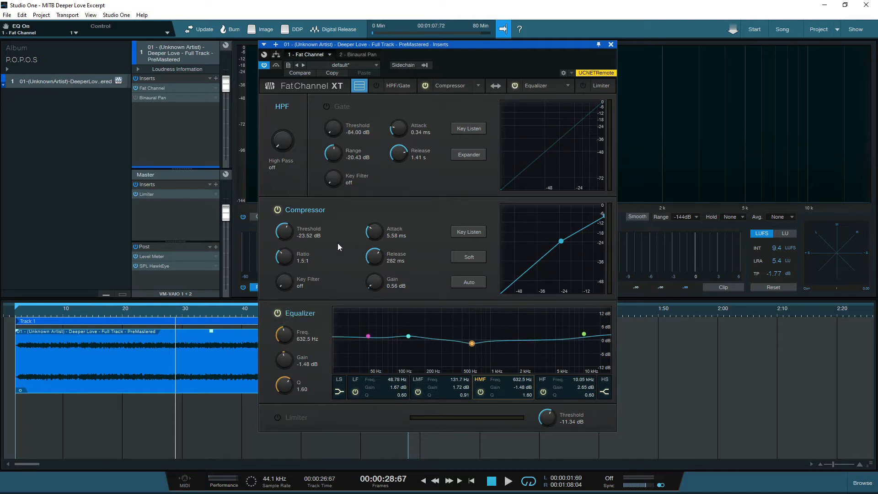
# Turn off the LF, LMF, HMF and HF EQ bands, then re-enable only LF and LMF.
pyautogui.click(355, 392)
pyautogui.click(418, 392)
pyautogui.click(481, 392)
pyautogui.click(543, 392)
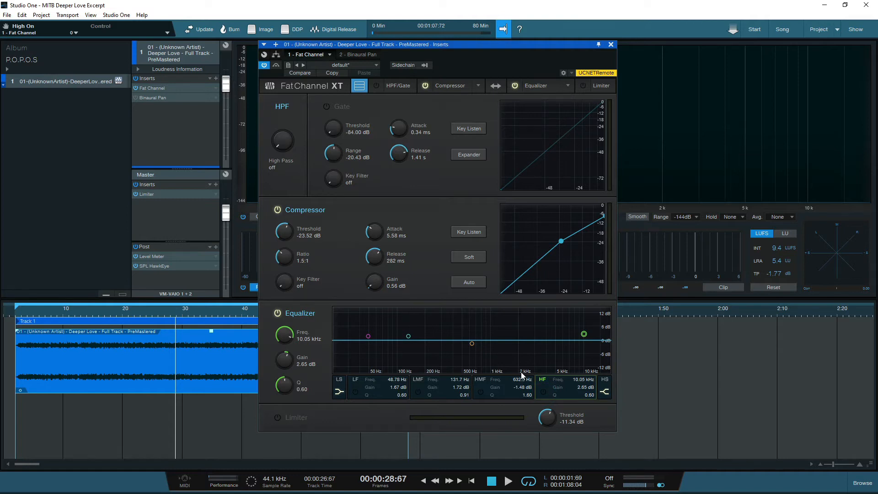
pyautogui.click(506, 381)
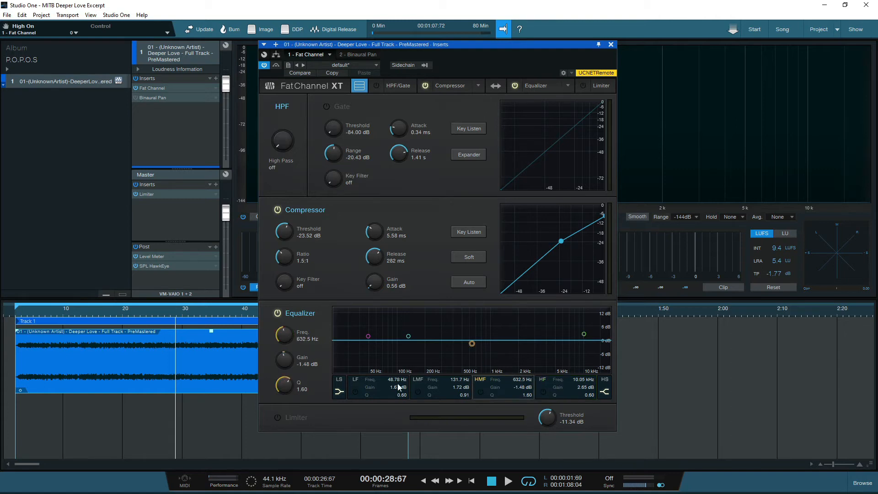
pyautogui.click(356, 391)
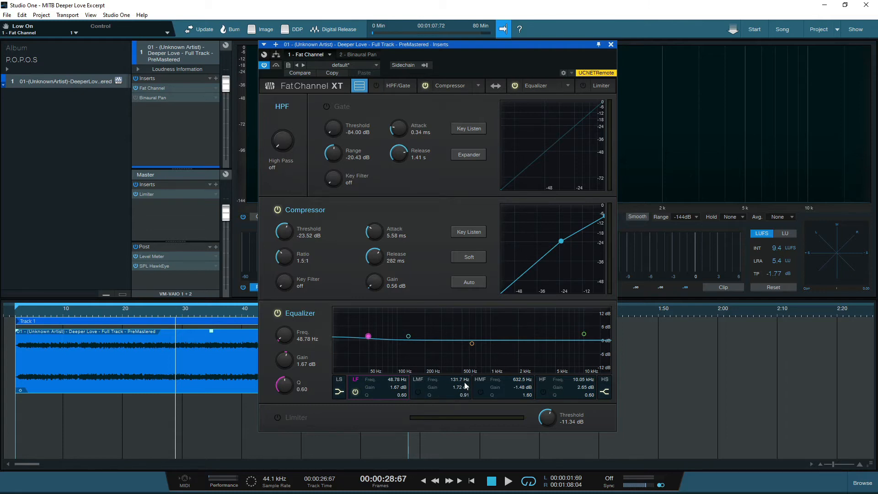
pyautogui.click(419, 393)
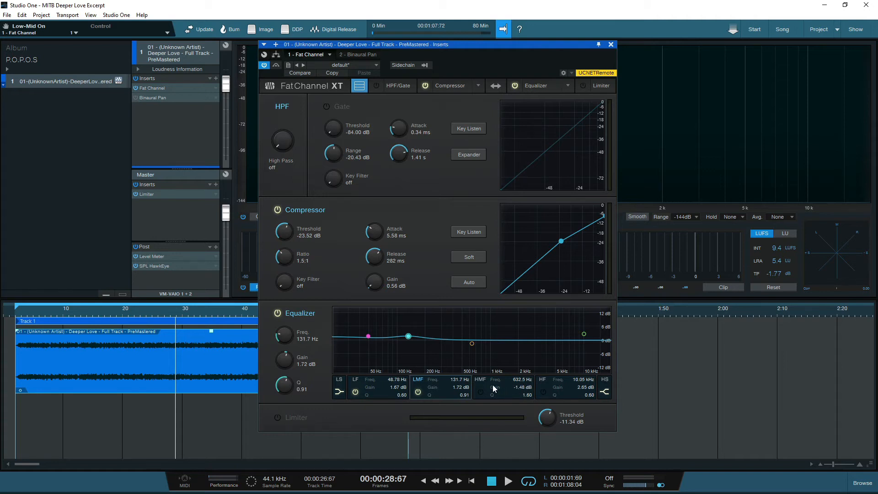
# Re-enable the HMF (-1.48 dB at 632.5 Hz) and HF (+2.65 dB at 10.05 kHz) bands, then select LF.
pyautogui.click(480, 391)
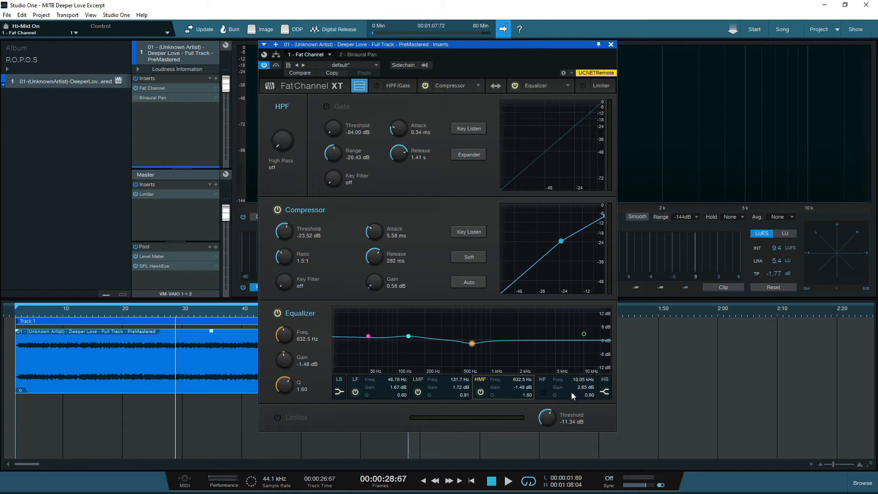
pyautogui.click(546, 391)
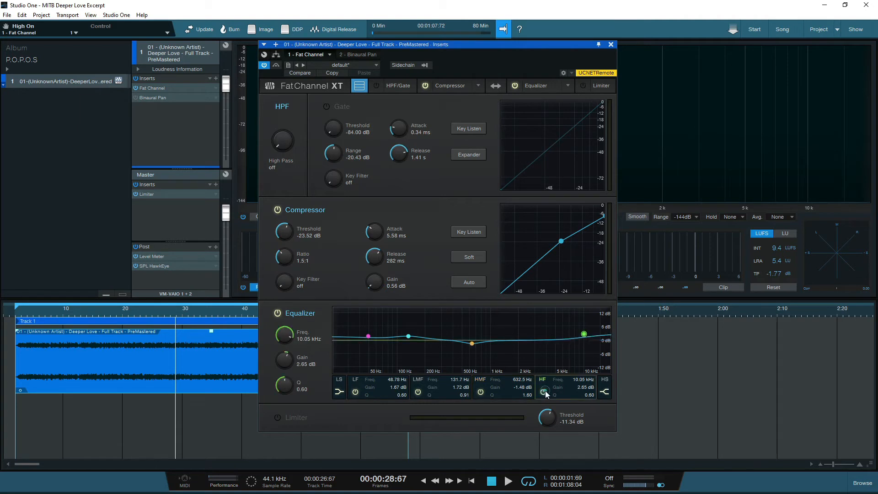
pyautogui.click(369, 336)
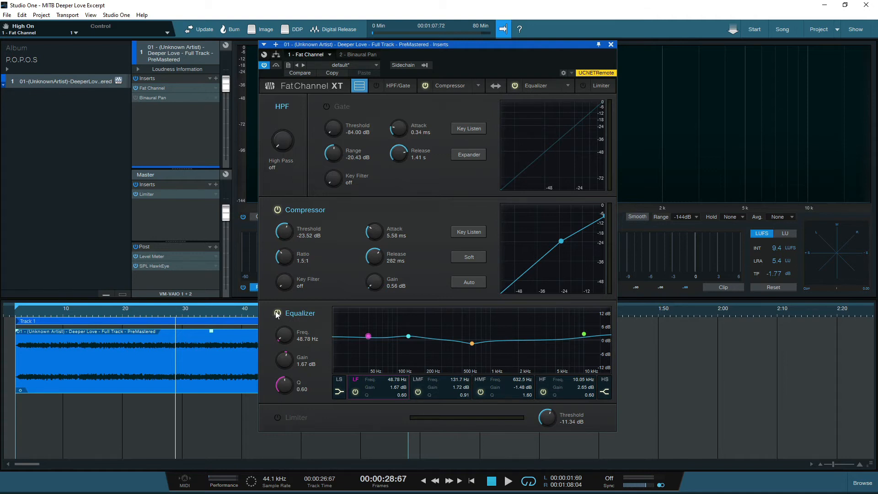
# Play from bar 10, comparing the Equalizer bypassed and active, ending active.
pyautogui.click(277, 314)
pyautogui.click(67, 313)
pyautogui.press('space')
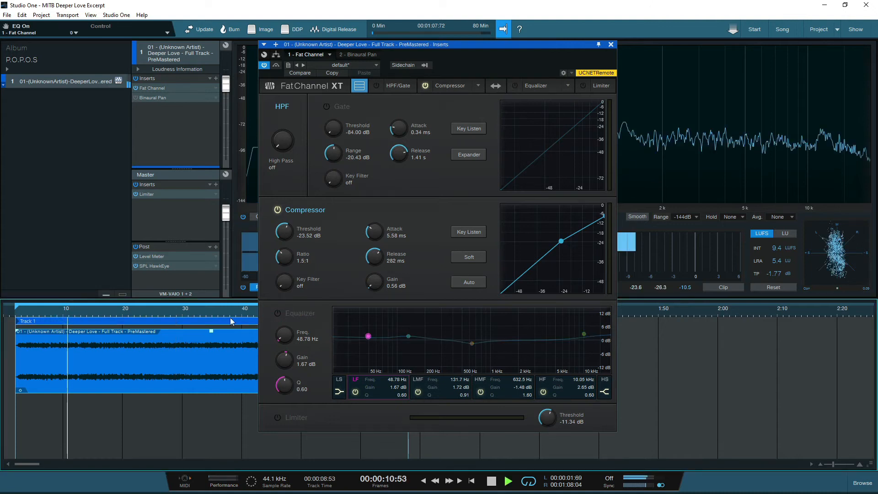
pyautogui.click(278, 313)
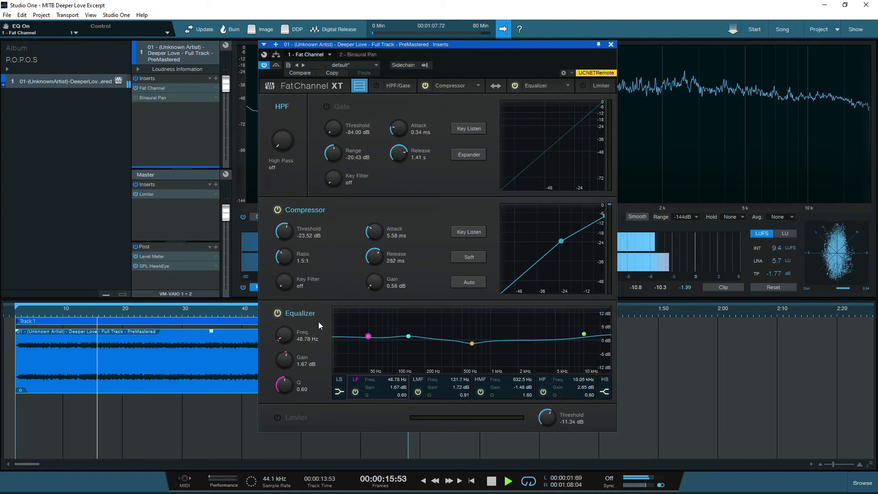
pyautogui.click(279, 313)
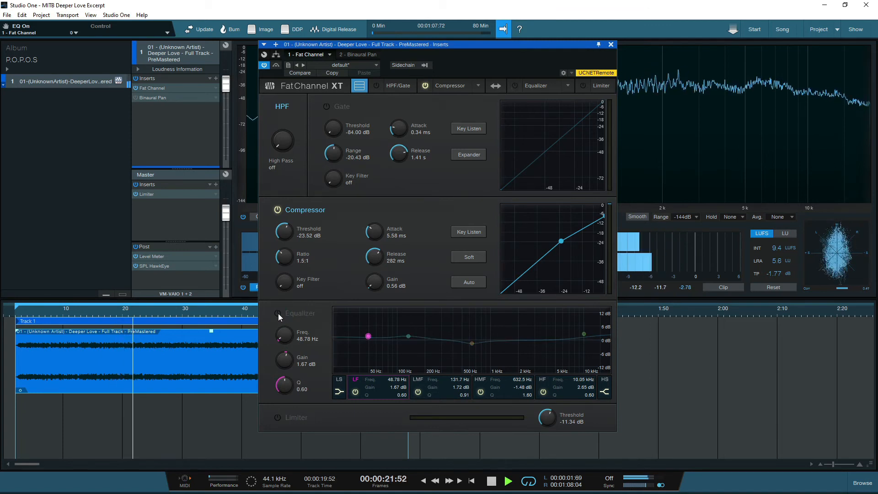
pyautogui.click(278, 314)
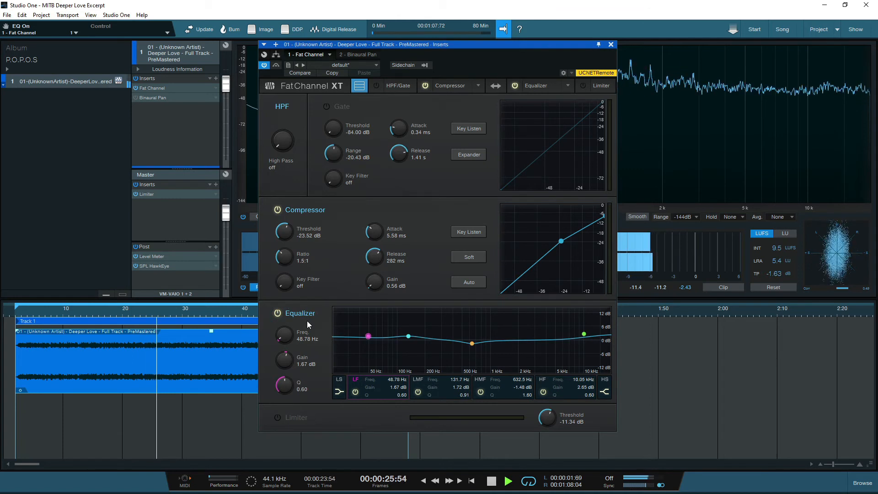
# Compare the HF band off and on, then stop playback.
pyautogui.click(543, 392)
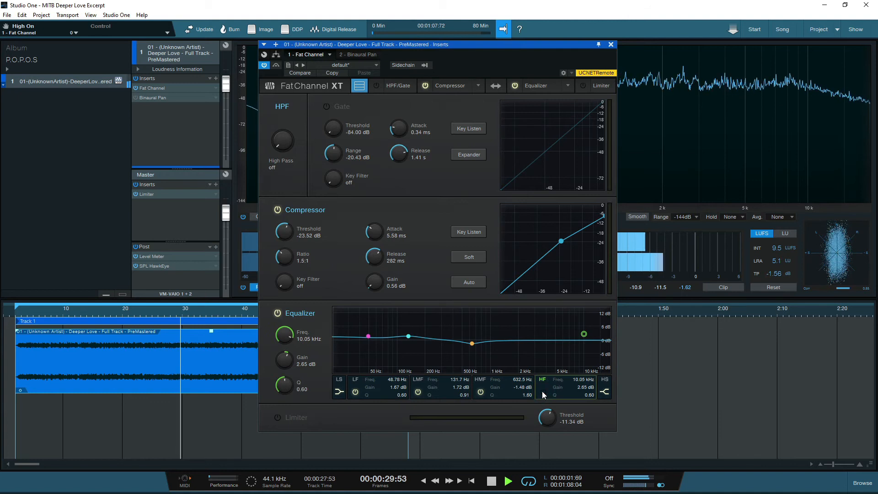
pyautogui.click(543, 392)
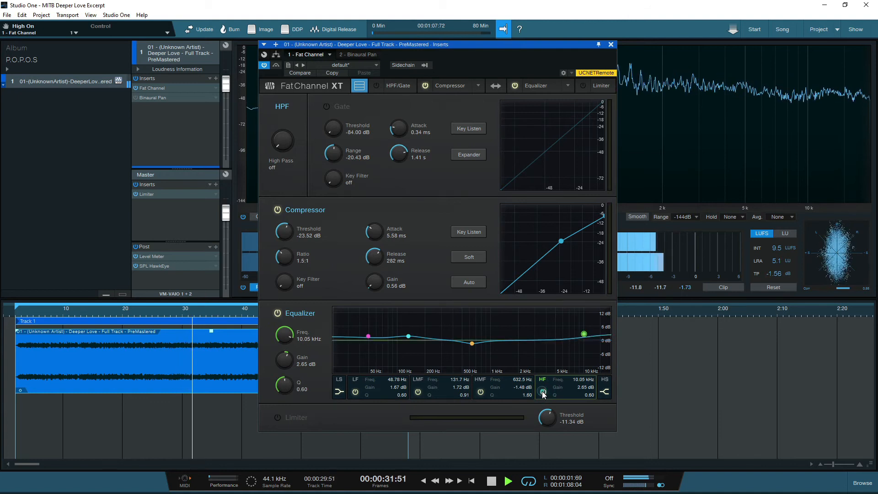
pyautogui.press('space')
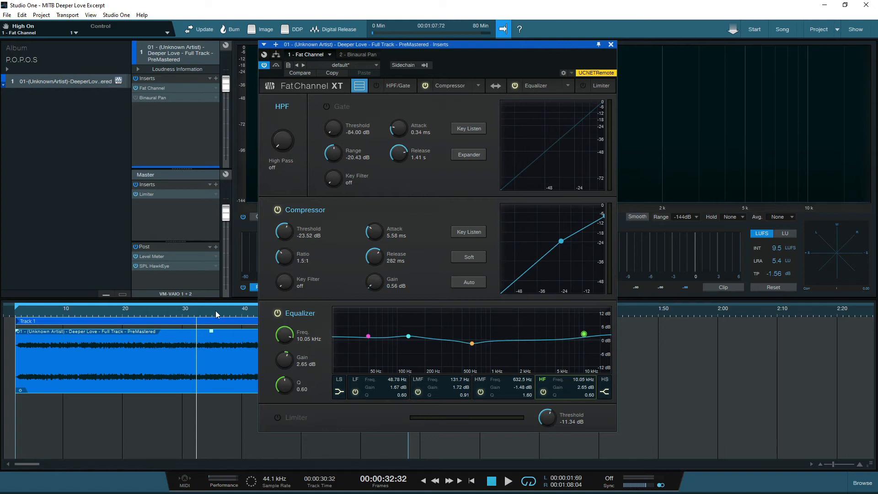
pyautogui.moveTo(493, 44); pyautogui.dragTo(619, 52)
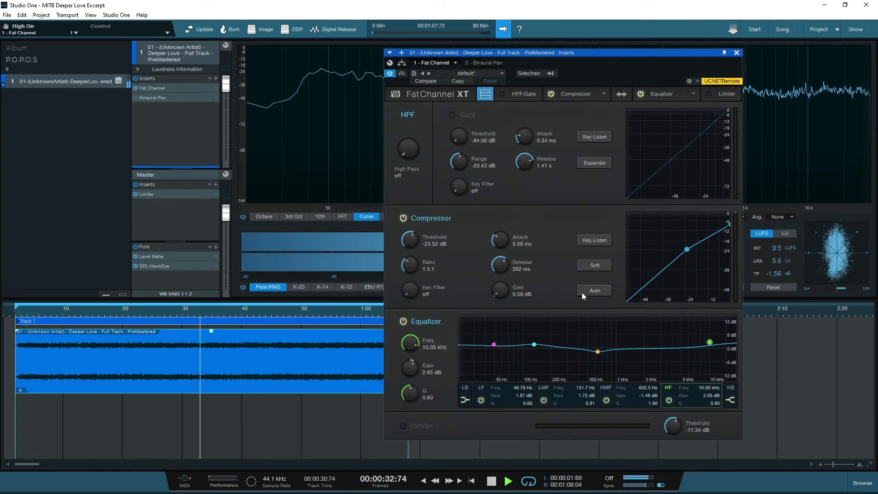
pyautogui.click(404, 322)
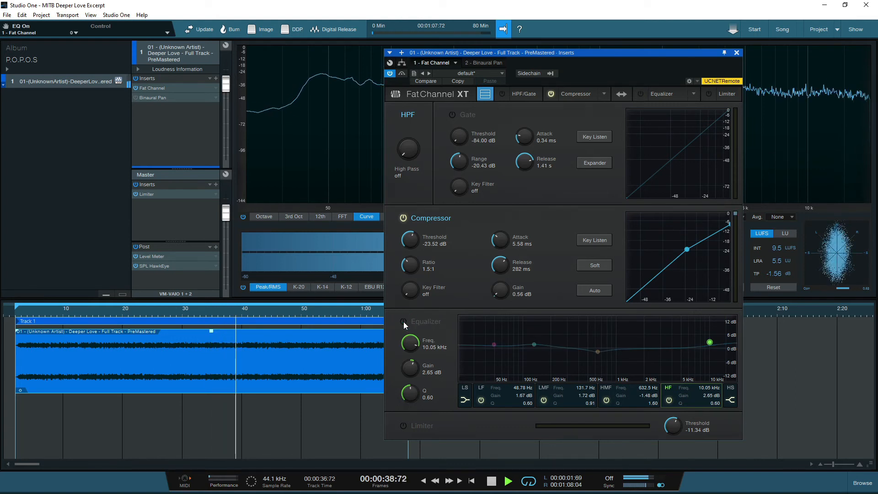
pyautogui.click(403, 322)
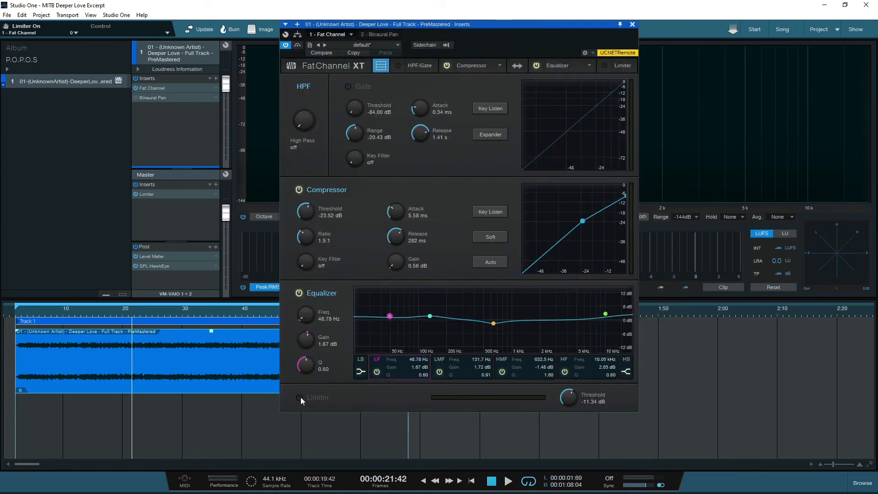
# Turn on the Limiter at -11.34 dB threshold and listen to a playback pass.
pyautogui.click(299, 397)
pyautogui.press('space')
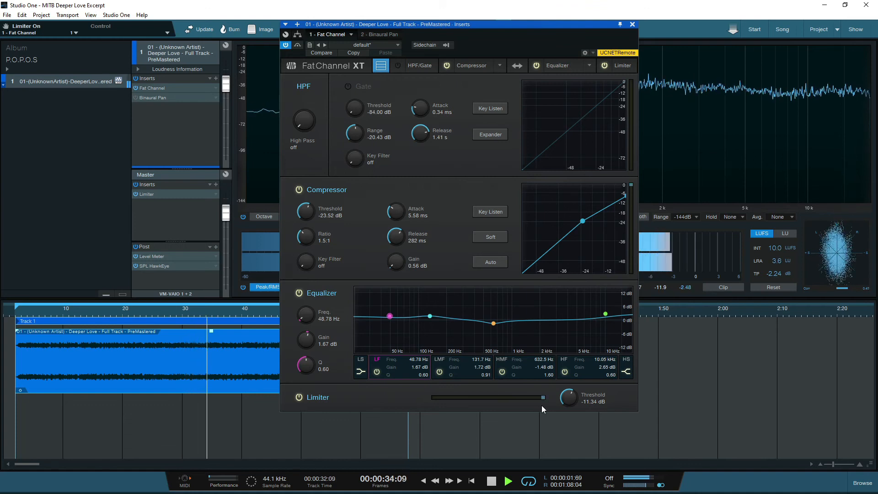
pyautogui.press('space')
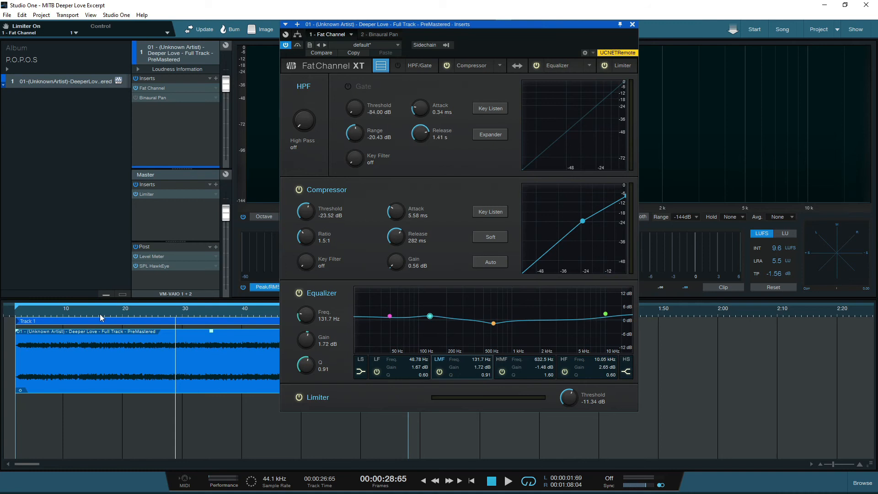
# Play from near the start, comparing the whole Fat Channel XT bypassed and active, ending active.
pyautogui.click(34, 310)
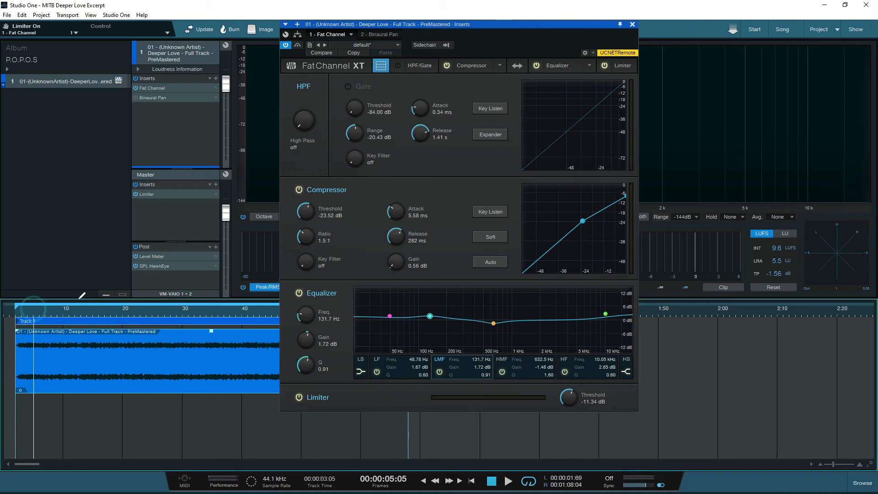
pyautogui.click(289, 47)
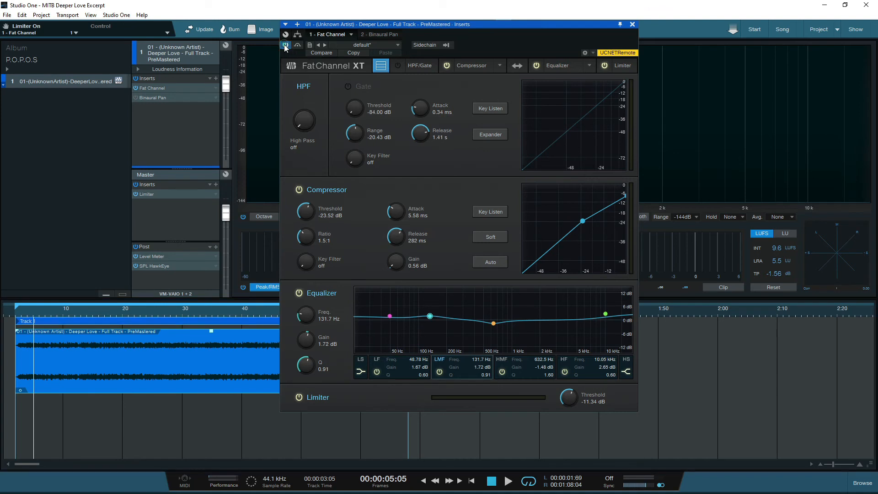
pyautogui.press('space')
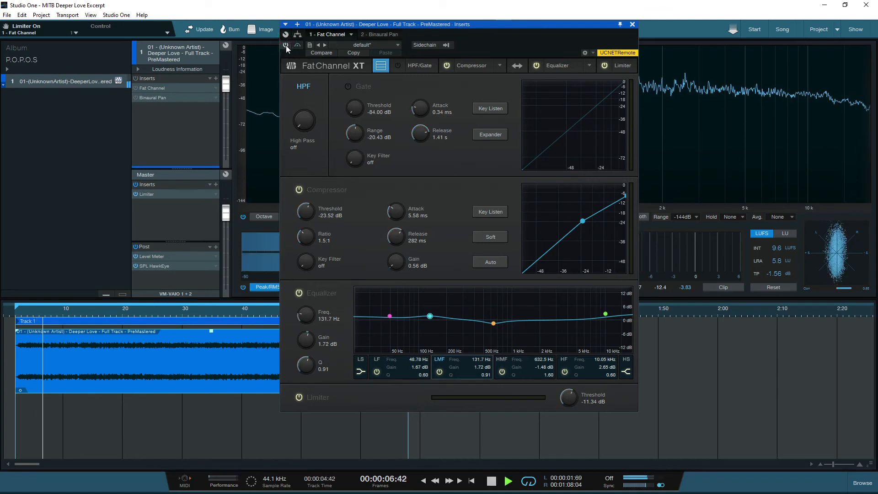
pyautogui.click(287, 45)
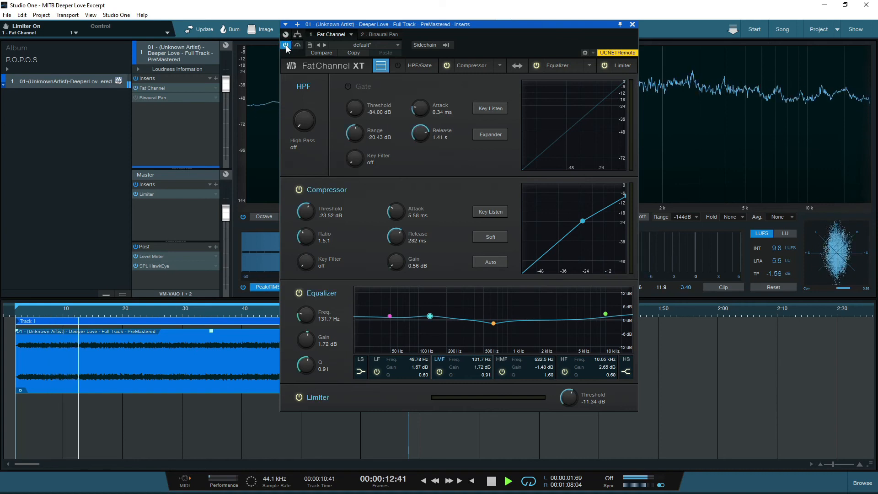
pyautogui.click(286, 45)
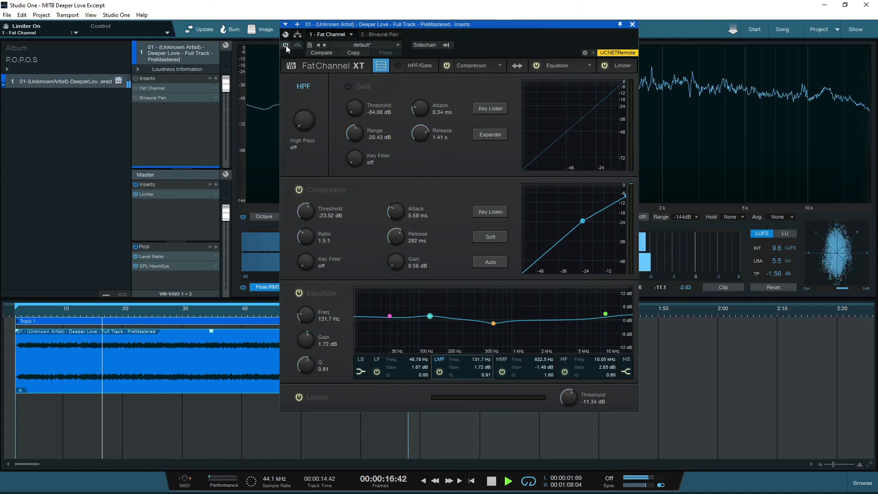
pyautogui.click(286, 46)
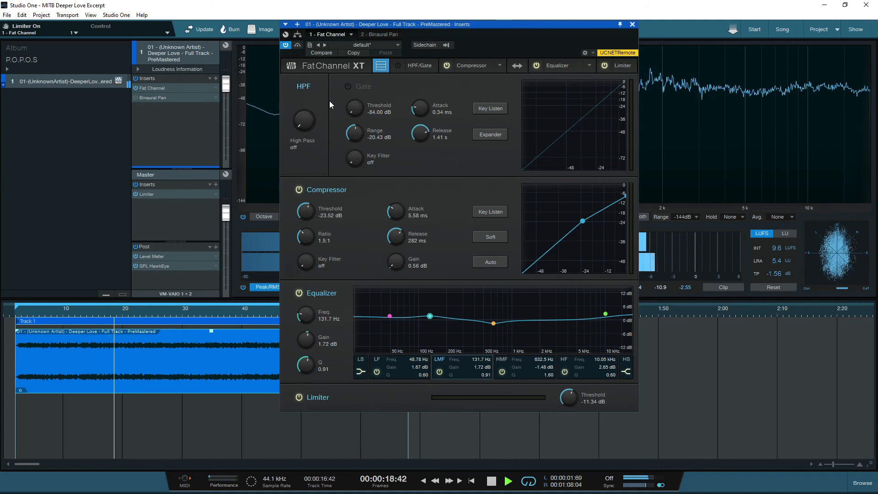